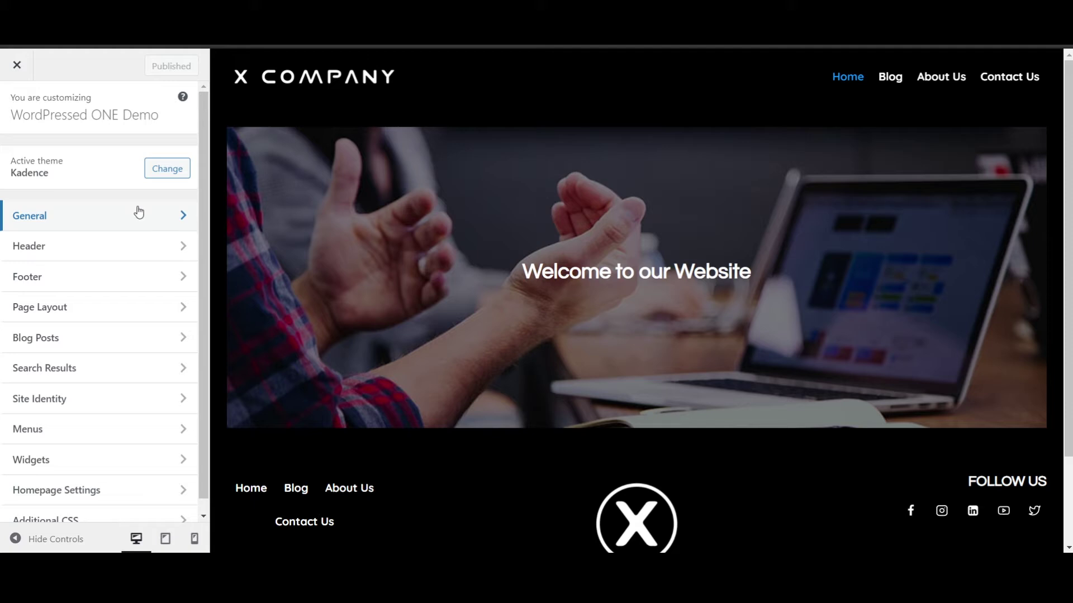
- Review the Header customizer section, including its available items and desktop row layout
left_click(135, 253)
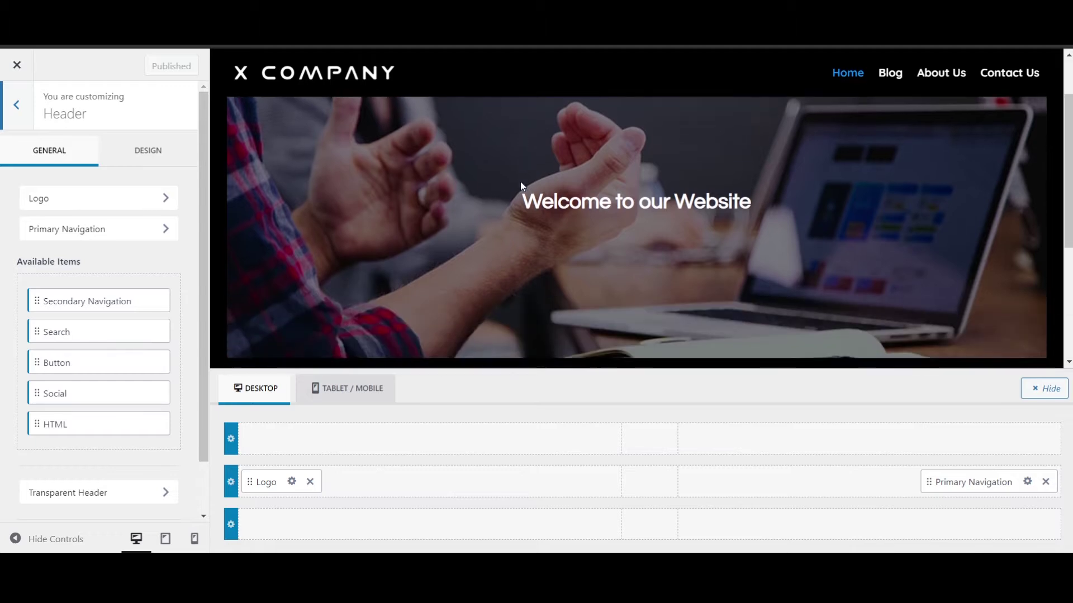
scroll(521, 182, "down", 3)
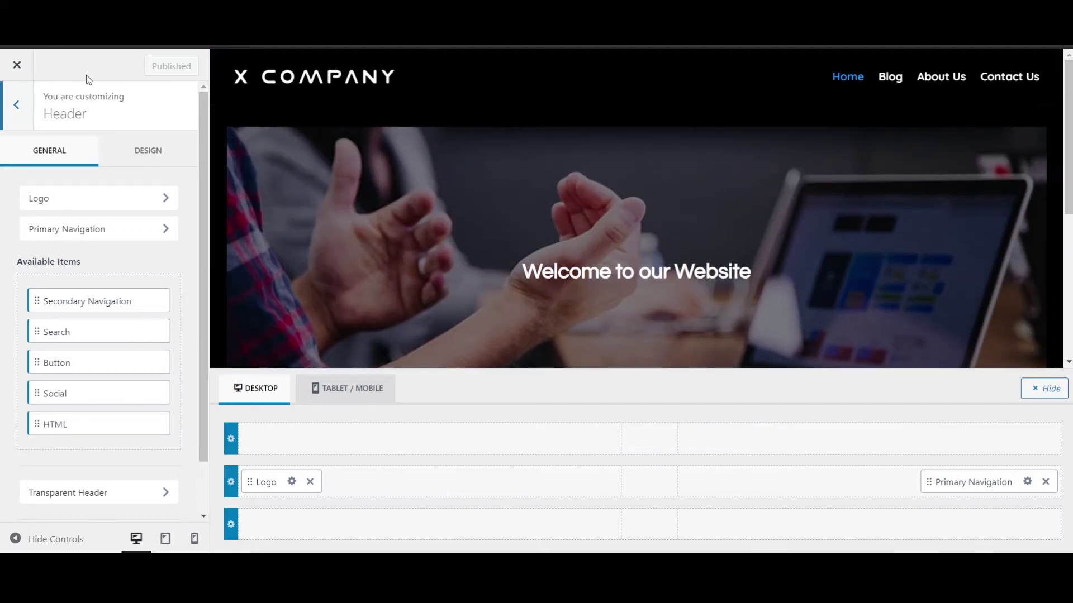
left_click(18, 118)
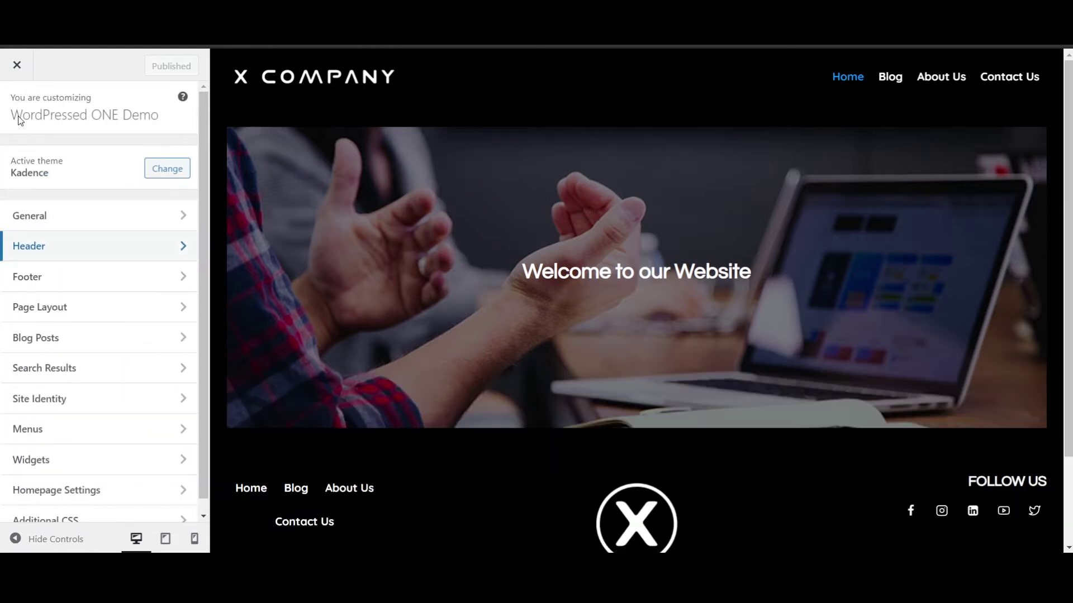
- Review the Footer customizer section and compare its row layout with the footer in the site preview
left_click(71, 276)
scroll(517, 273, "down", 5)
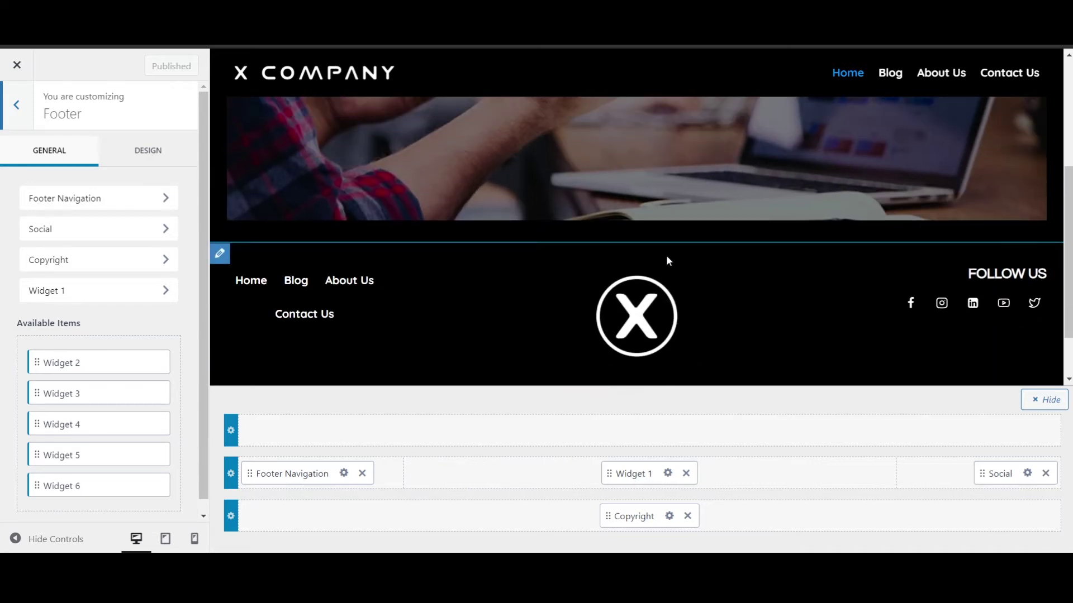
left_click(17, 114)
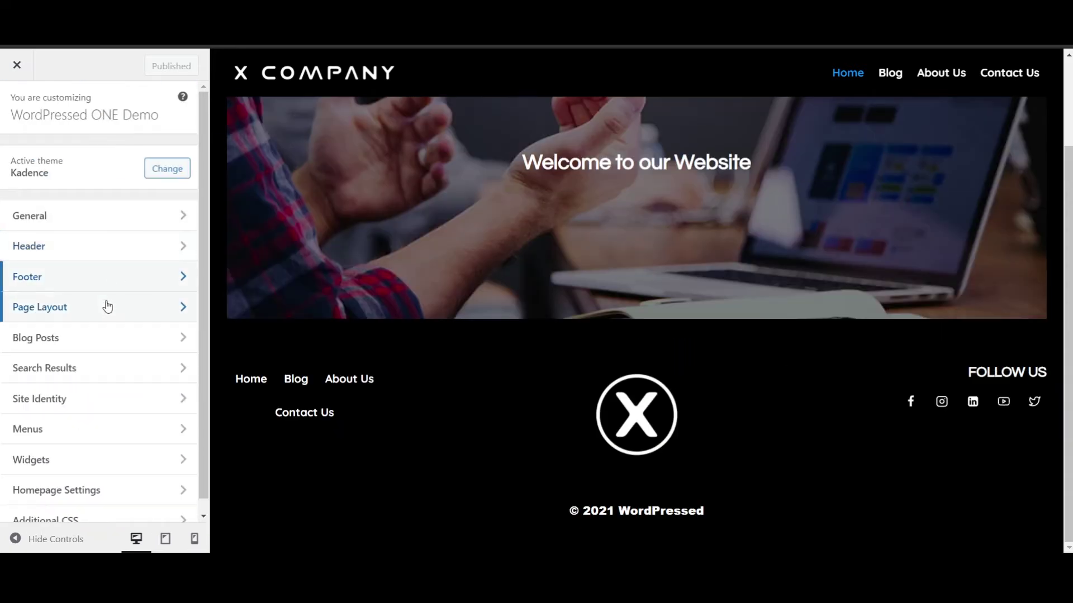
- Look at the Page Layout settings and browse the posts on the Blog page in the site preview
left_click(105, 307)
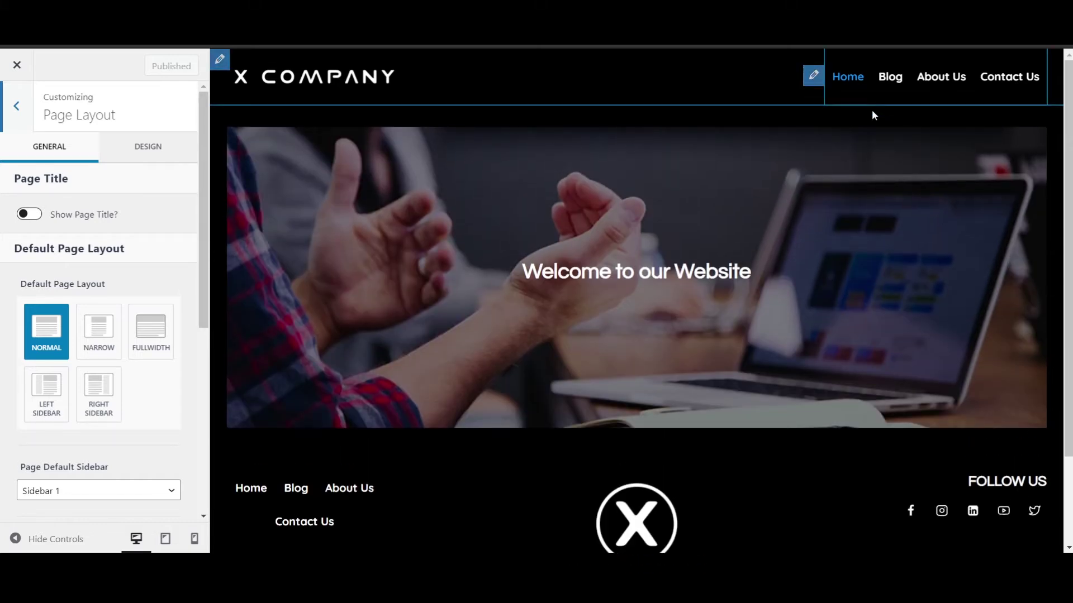
left_click(889, 77)
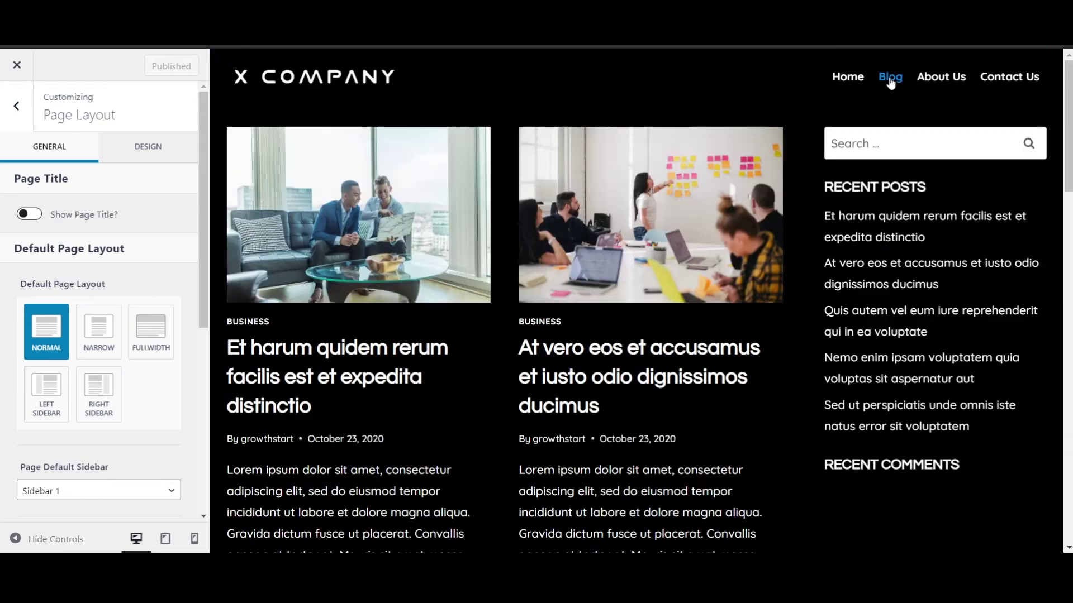
scroll(726, 251, "down", 2)
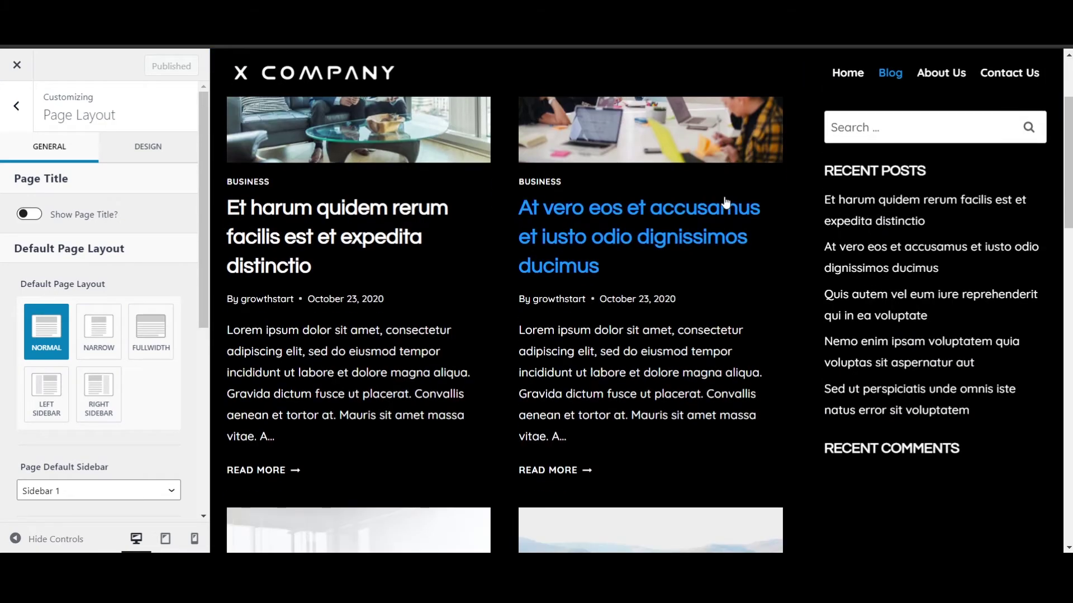
scroll(726, 304, "down", 8)
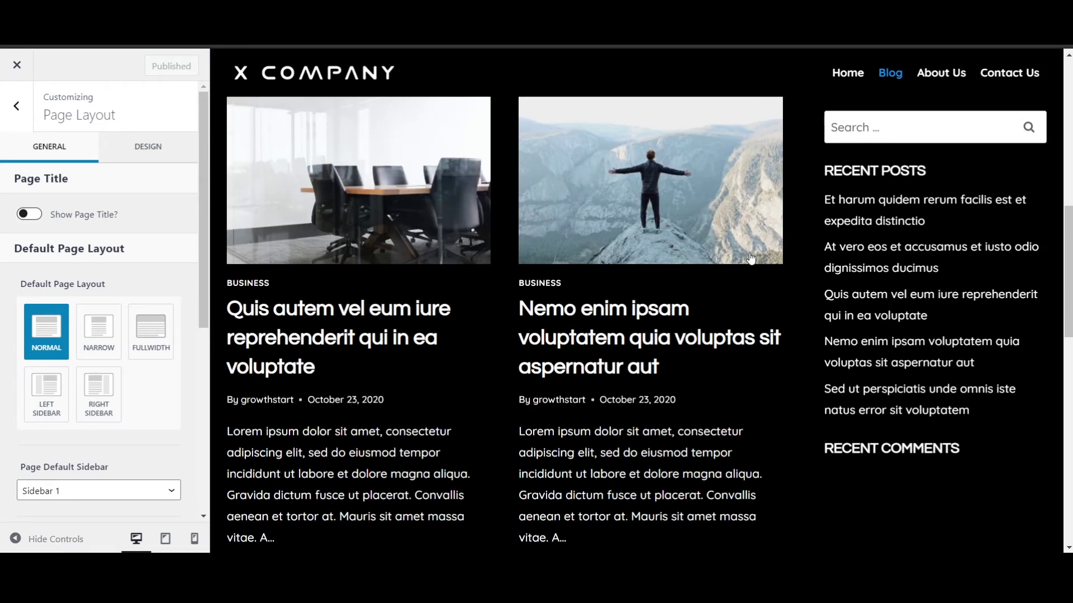
scroll(768, 190, "down", 5)
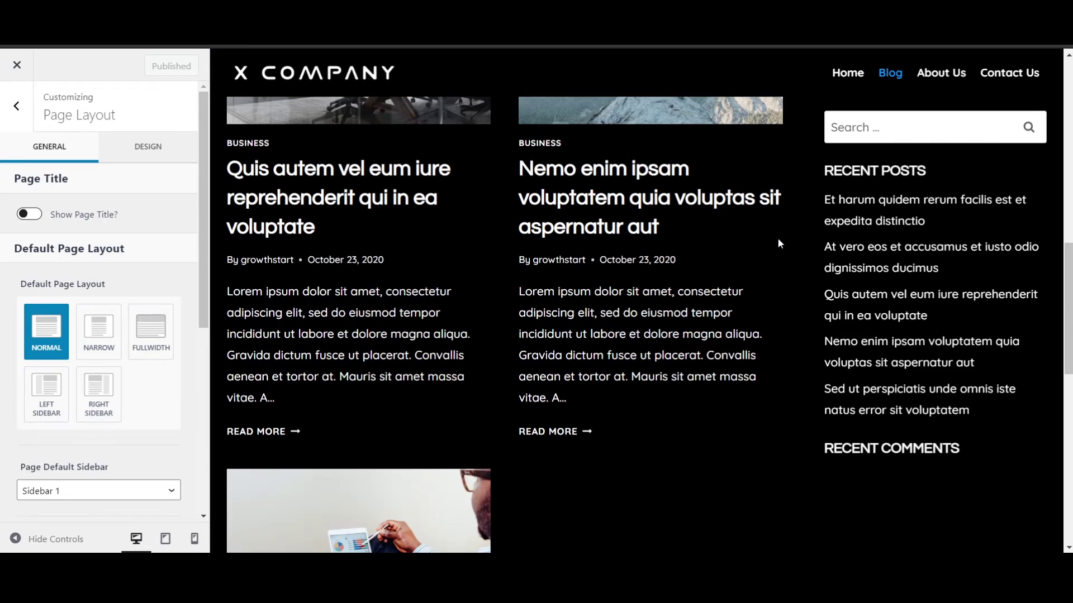
scroll(721, 249, "down", 3)
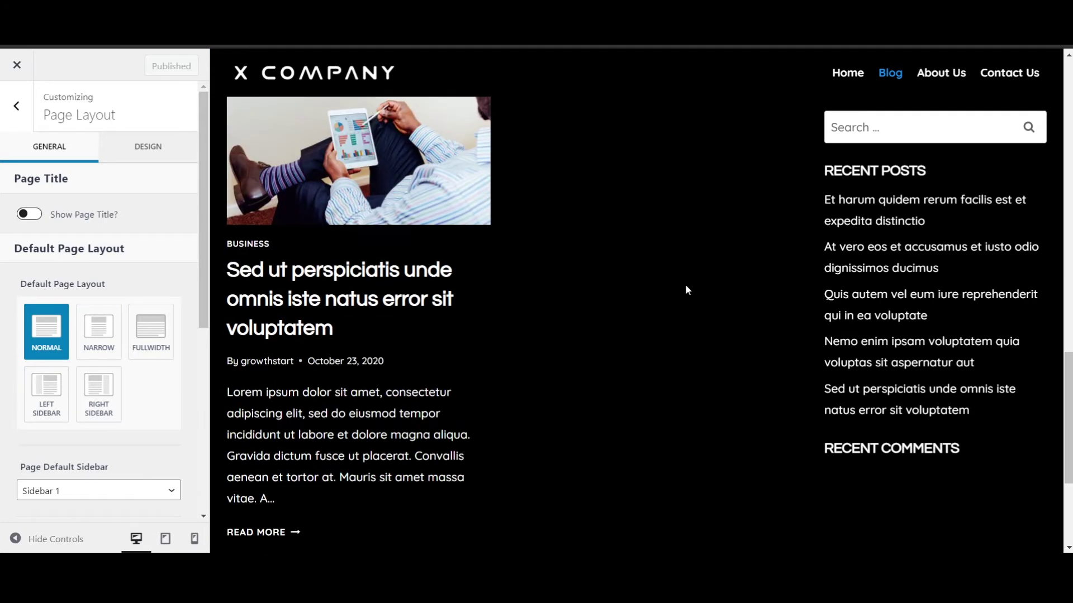
scroll(643, 287, "up", 10)
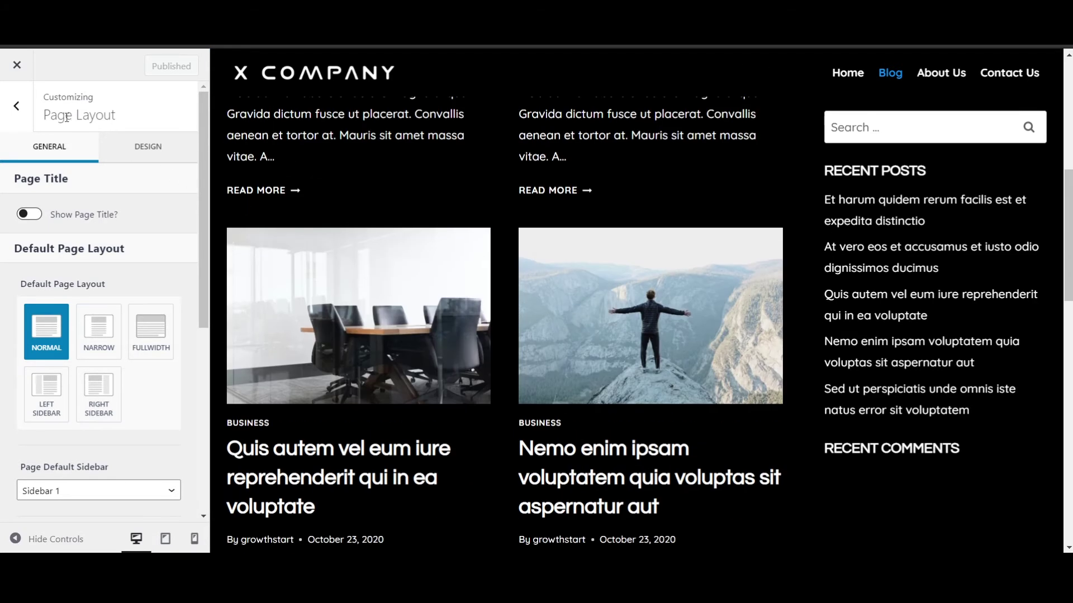
left_click(13, 118)
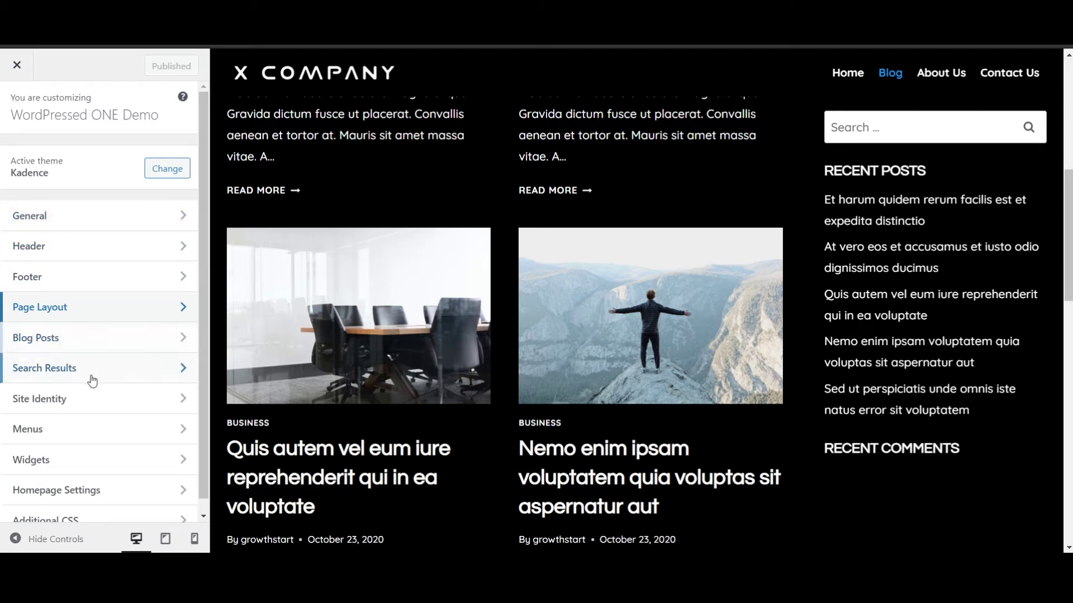
- Check the Homepage Settings and the Site Identity options of the site
scroll(92, 380, "down", 1)
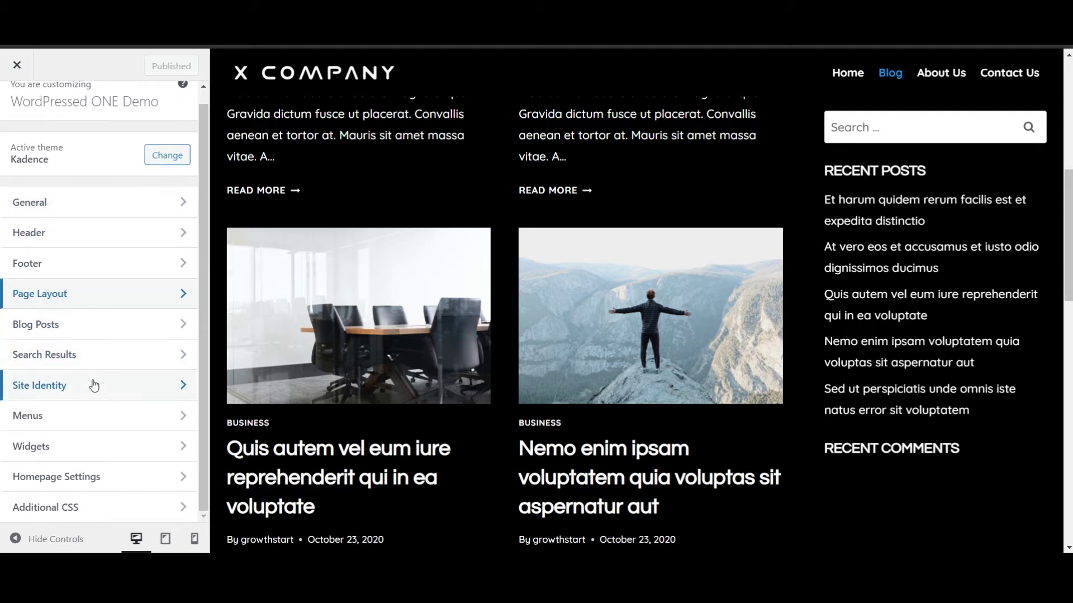
left_click(103, 487)
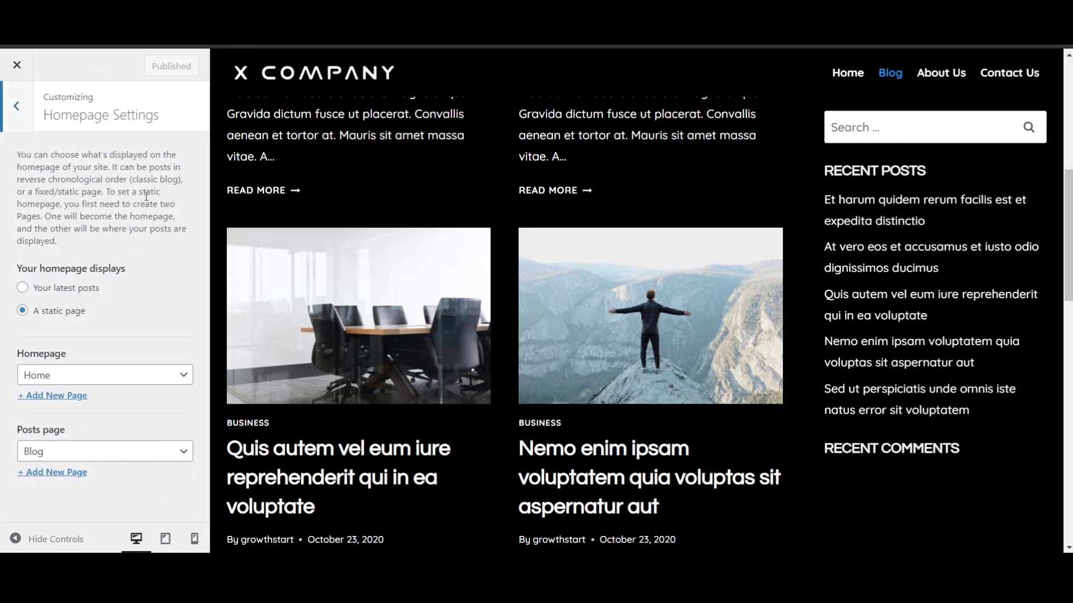
left_click(17, 107)
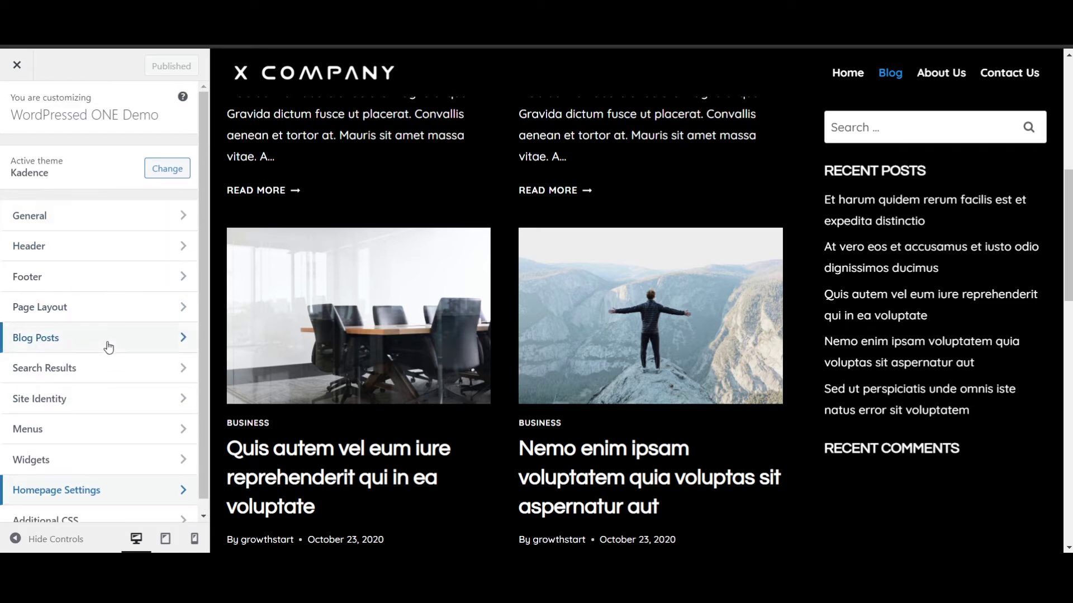
left_click(109, 375)
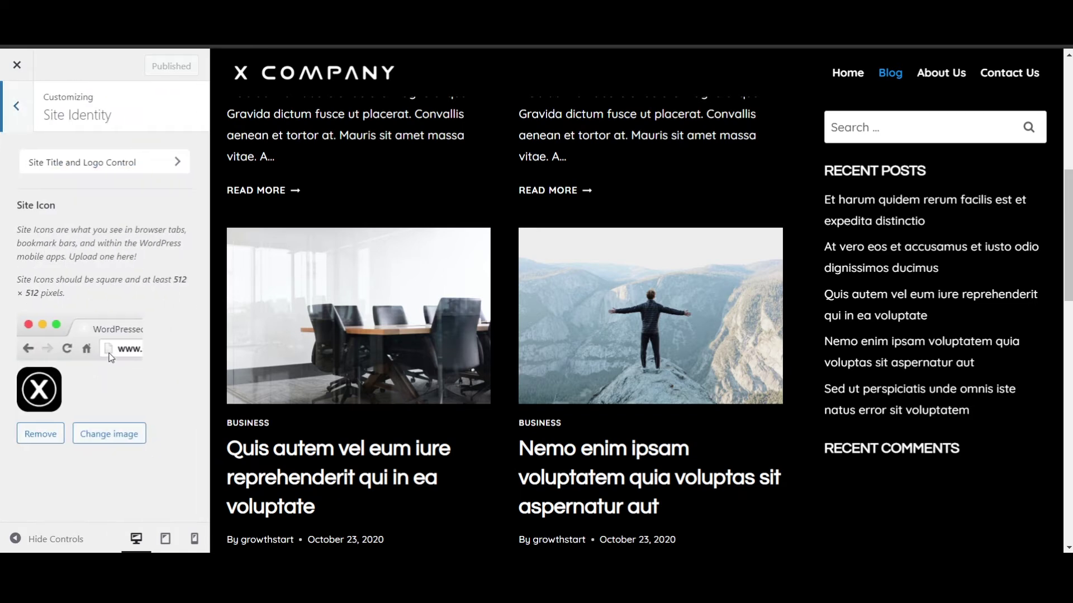
left_click(17, 106)
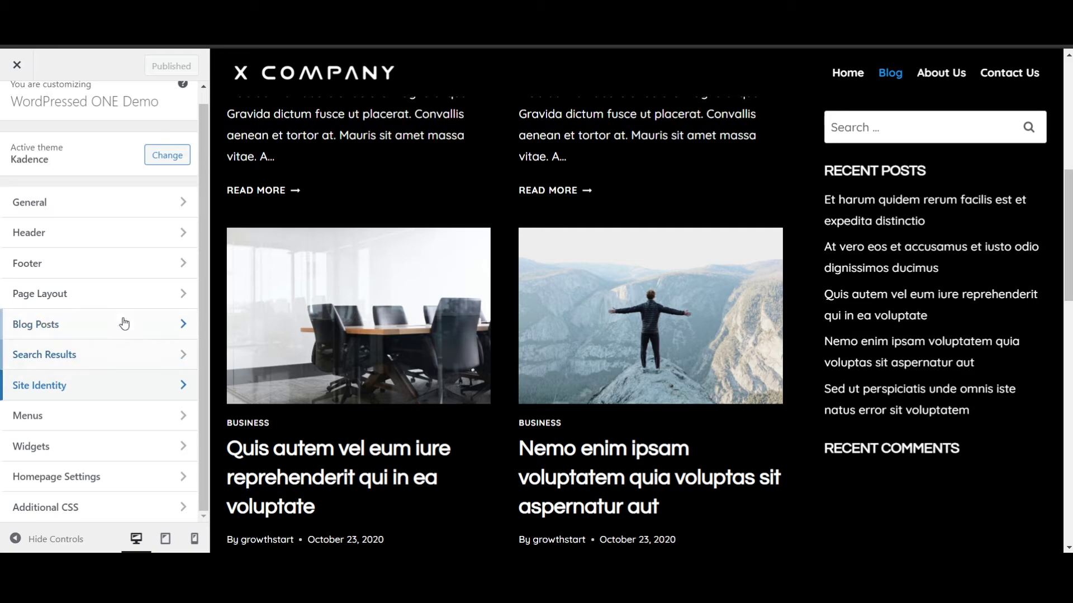
- Examine the General section's Colors settings, including the global palette and backgrounds, against the blog preview
scroll(726, 209, "up", 3)
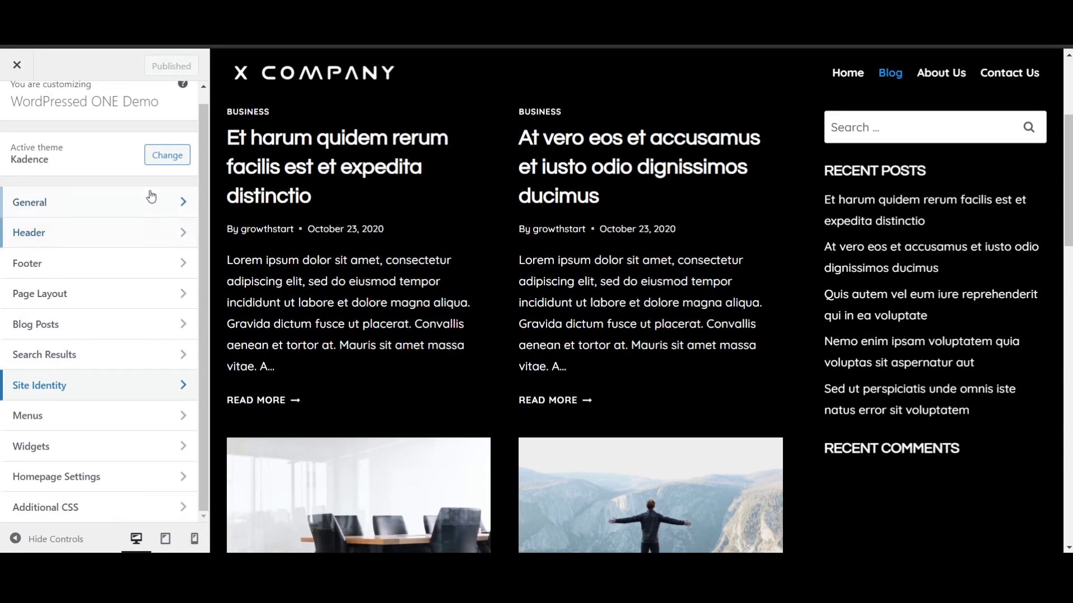
left_click(182, 200)
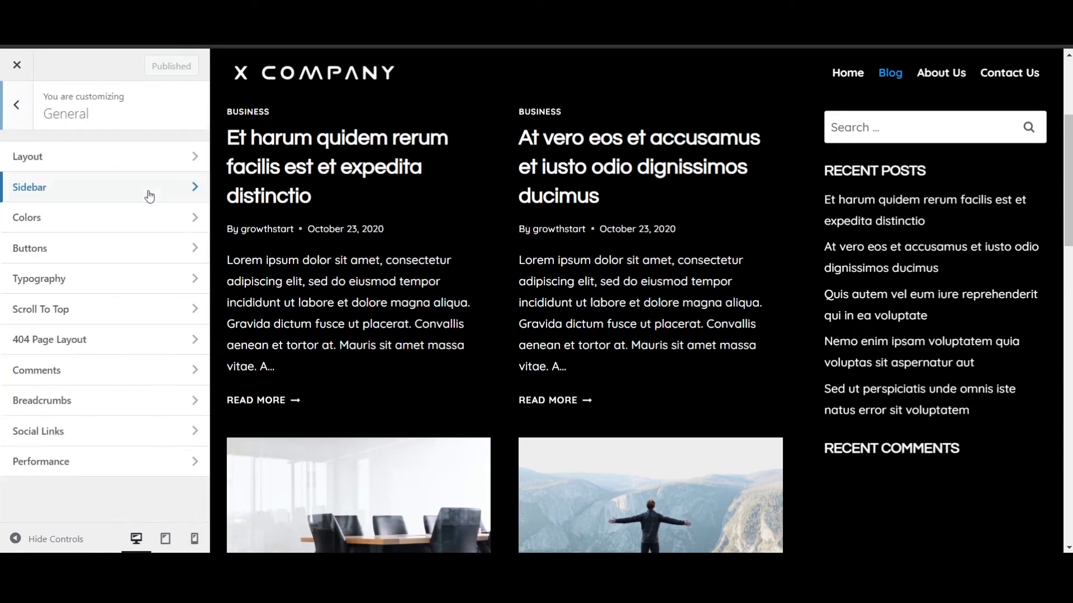
left_click(68, 229)
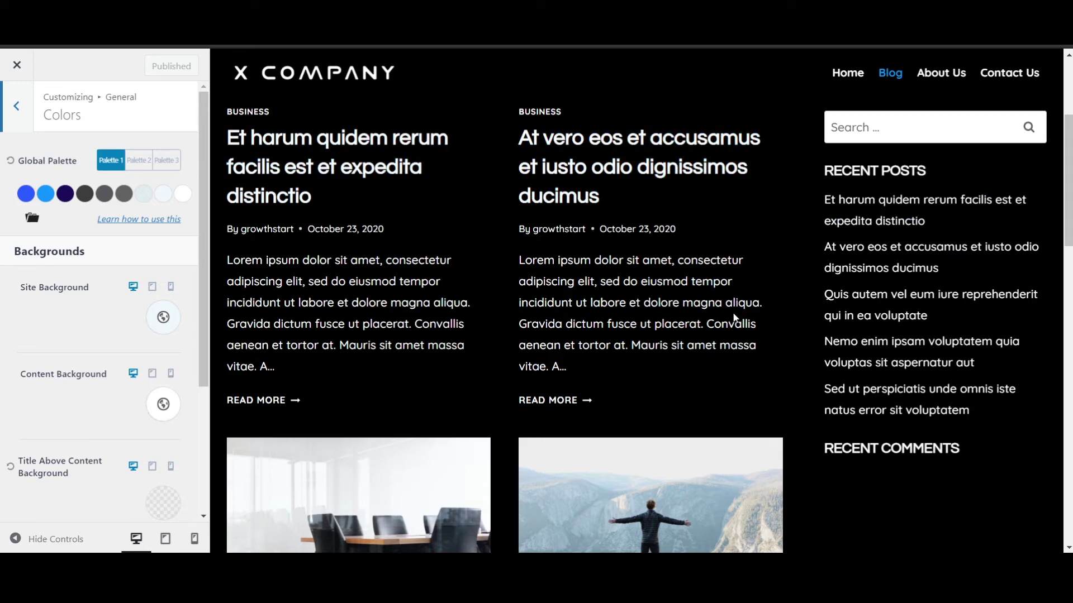
scroll(733, 317, "down", 8)
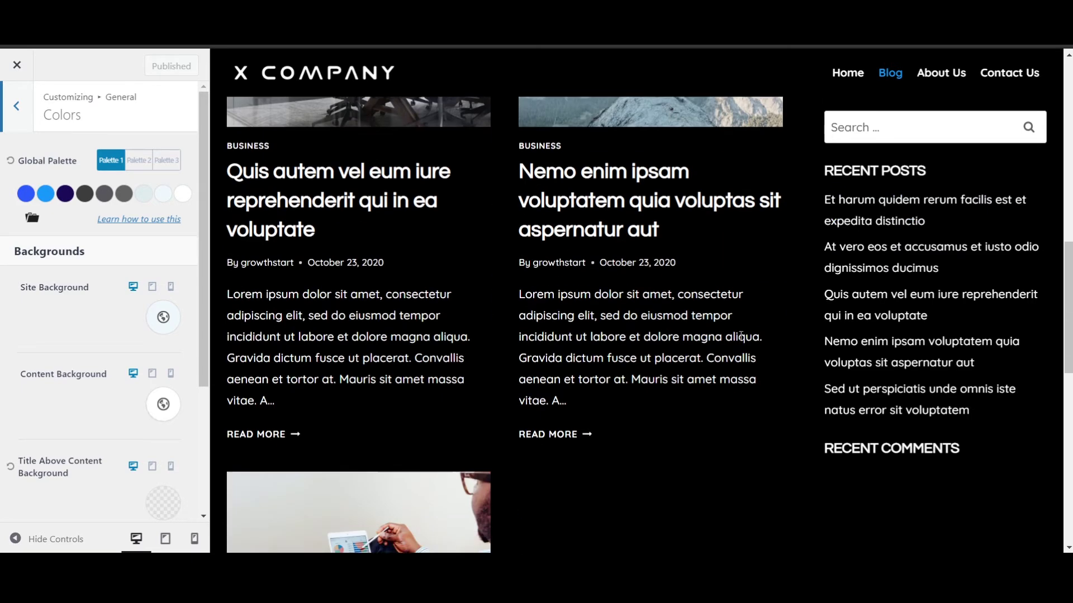
scroll(739, 334, "down", 4)
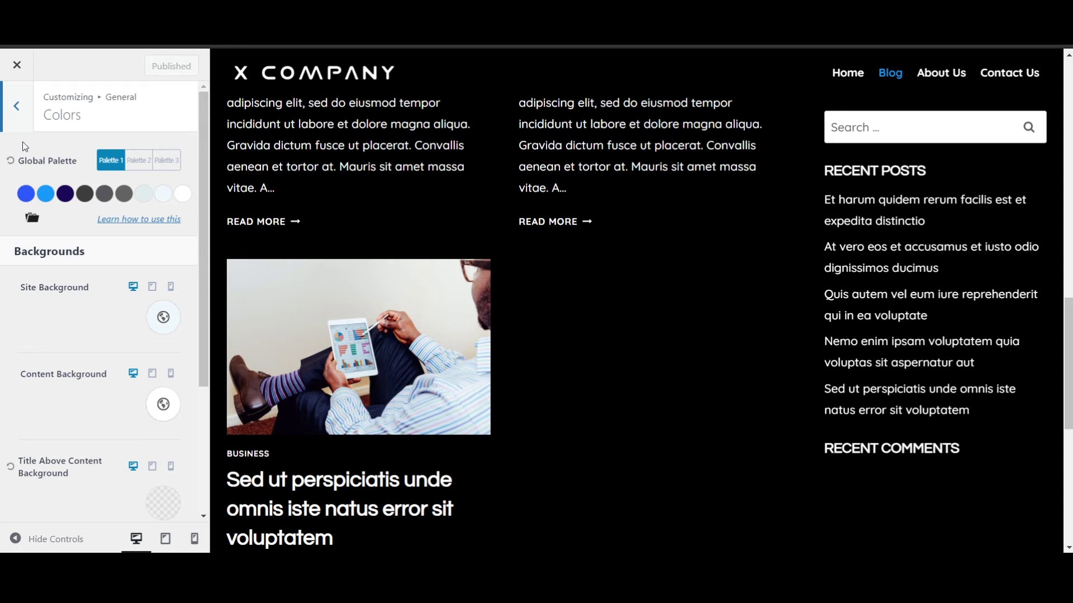
left_click(17, 107)
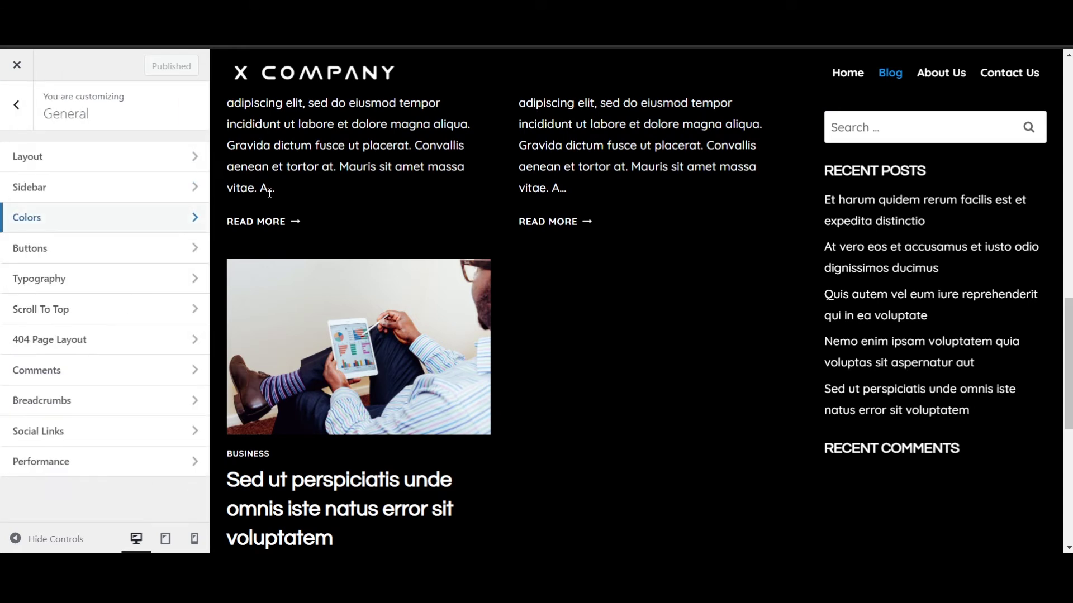
left_click(7, 117)
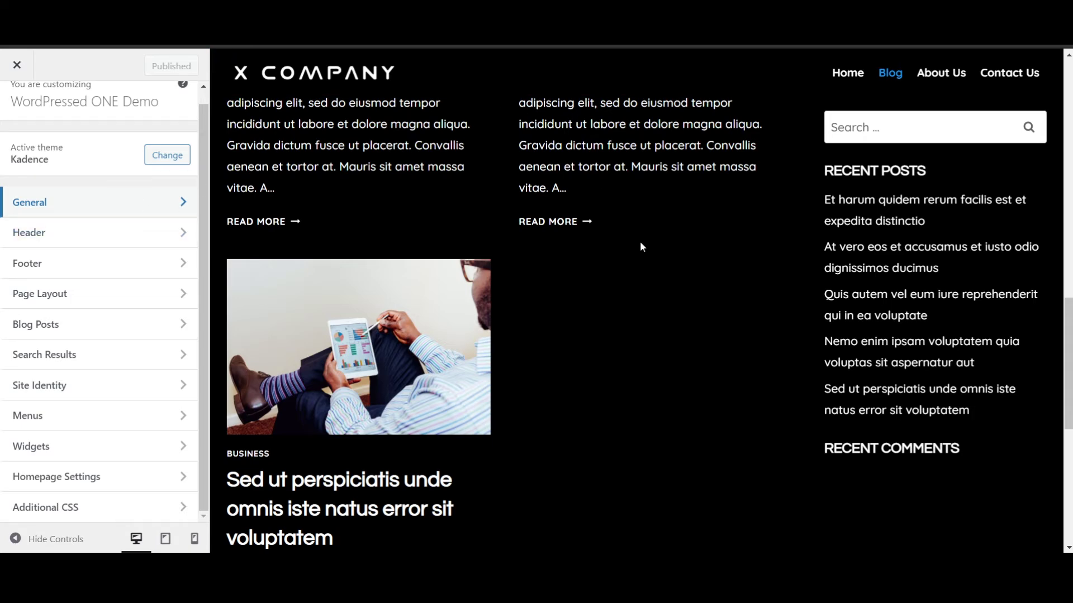
- Review the general Page Layout options, from page title and default layout to content style, padding, featured image and comments
scroll(642, 246, "up", 15)
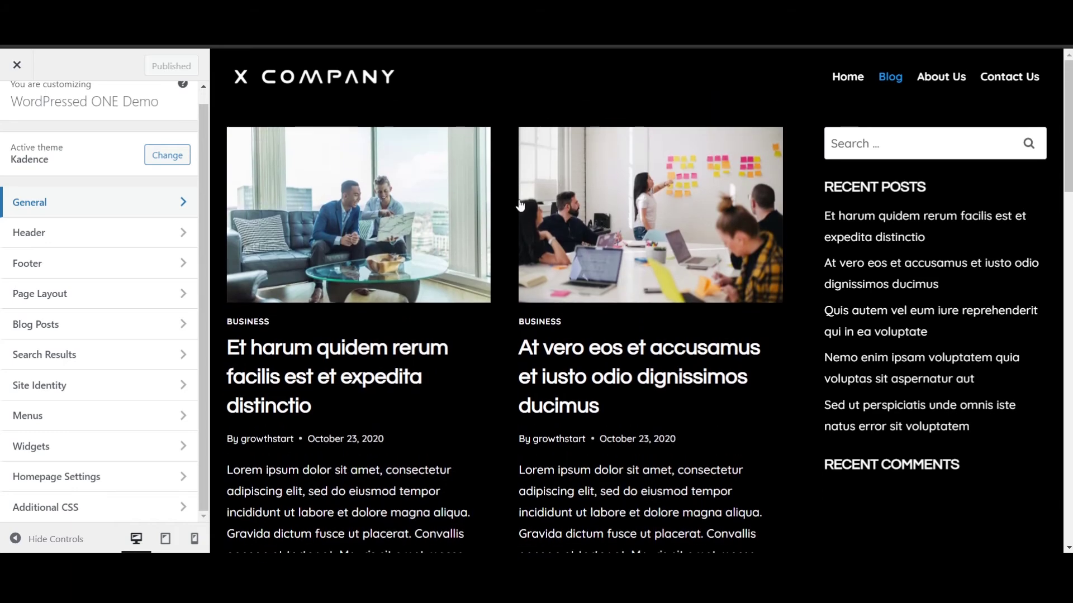
left_click(61, 293)
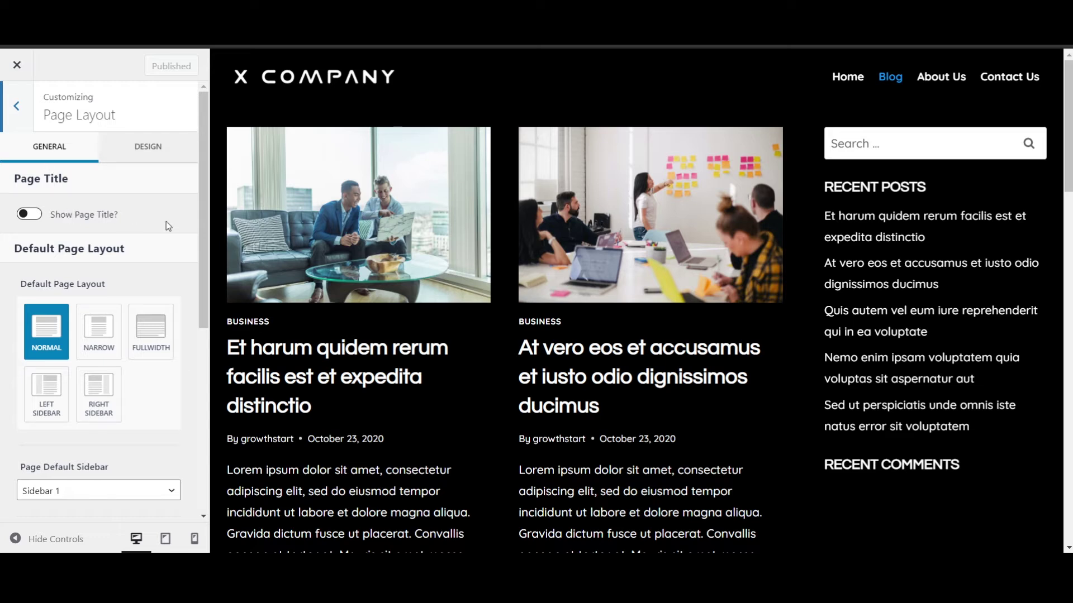
scroll(144, 296, "down", 3)
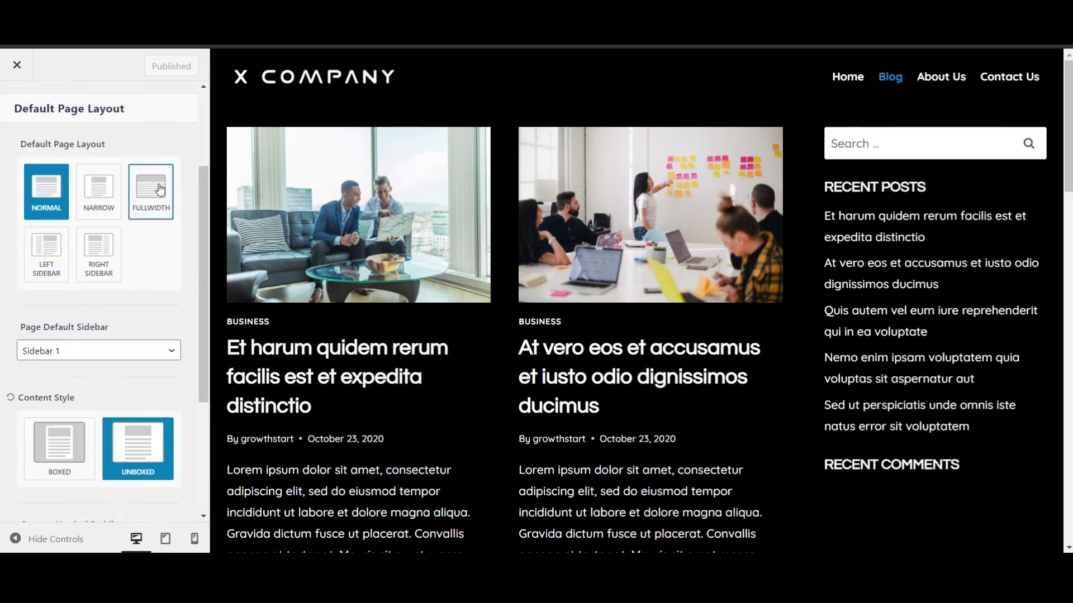
scroll(187, 266, "down", 3)
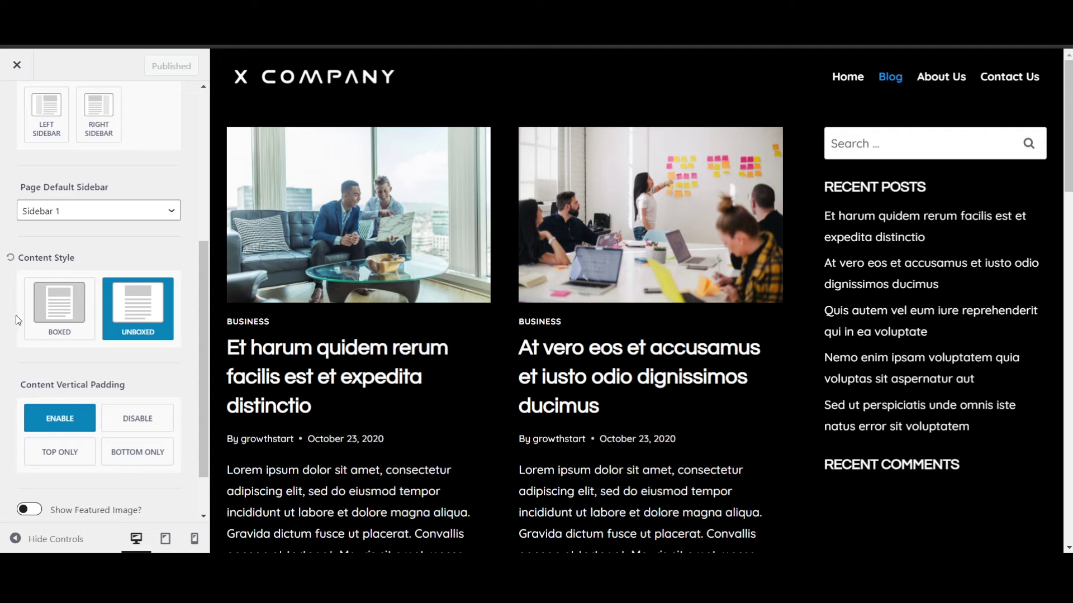
scroll(100, 279, "down", 1)
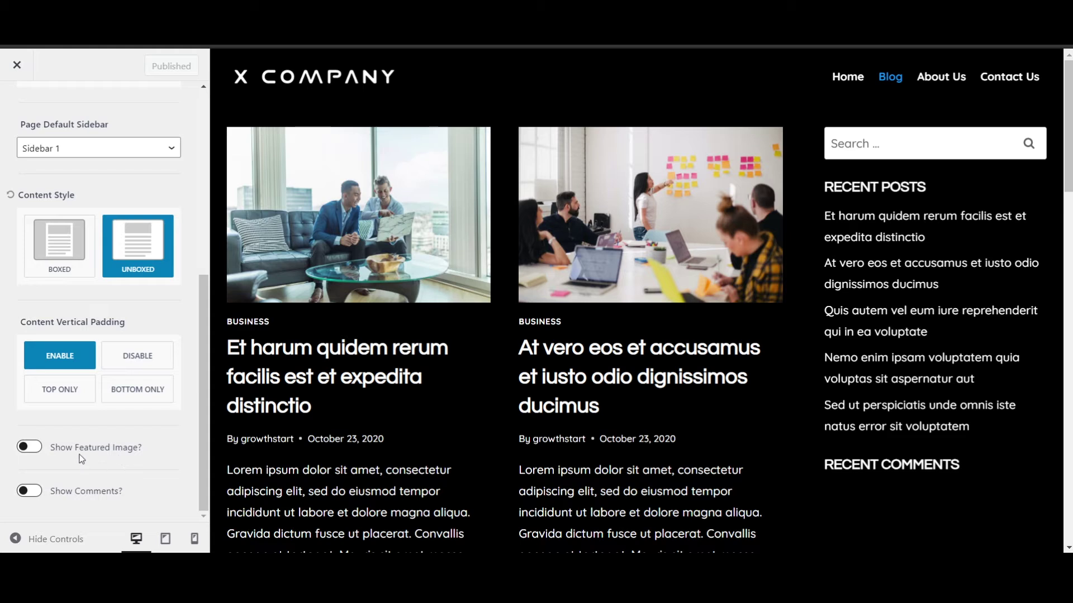
scroll(143, 474, "up", 5)
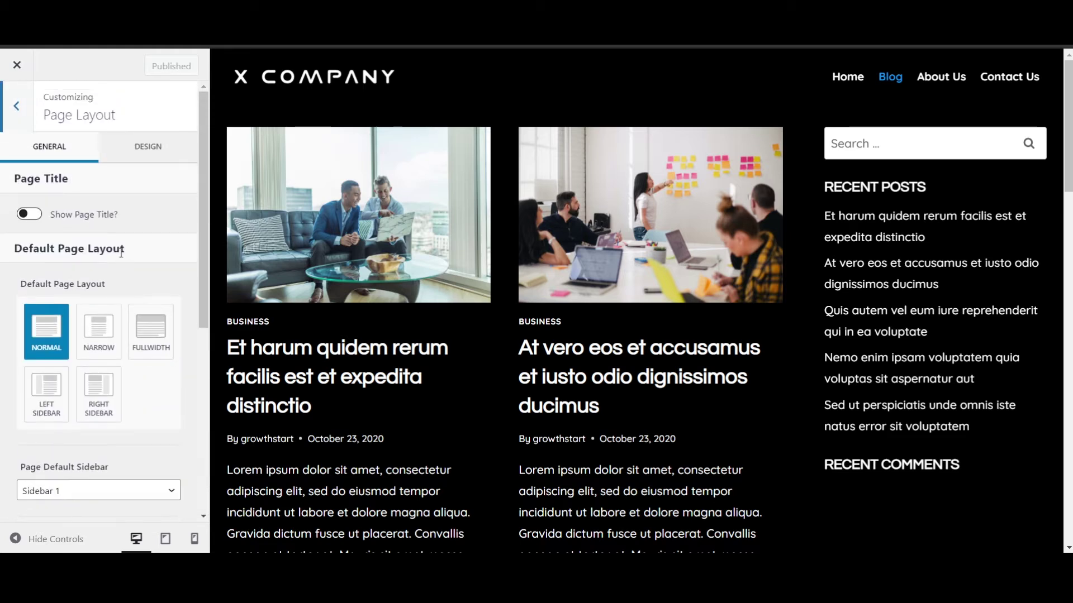
- Review the Page Layout design options for breadcrumbs, meta colors and fonts, and site and content backgrounds
left_click(151, 147)
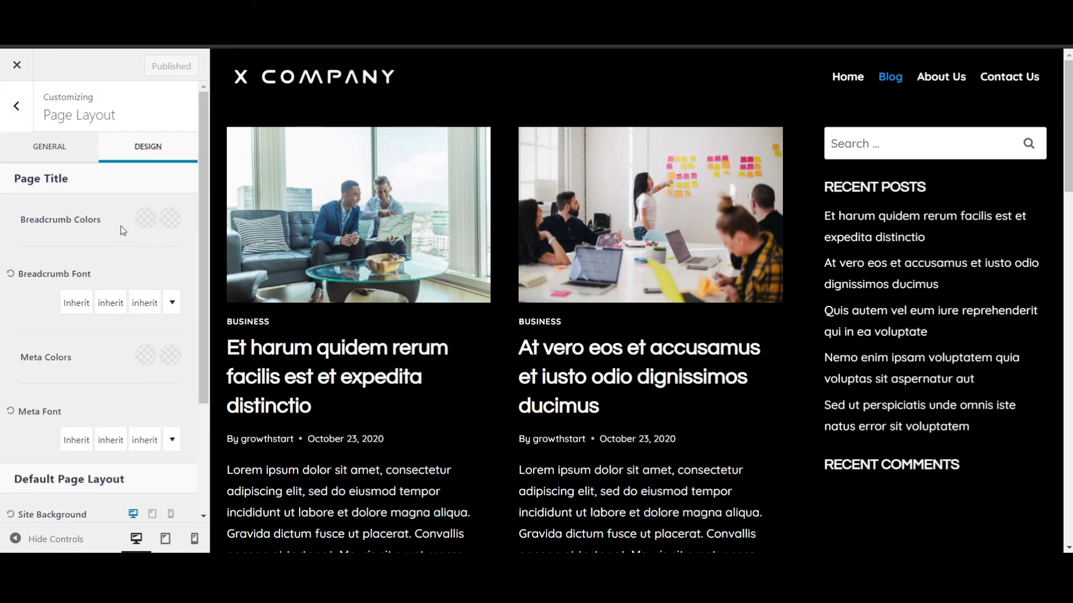
scroll(115, 235, "down", 3)
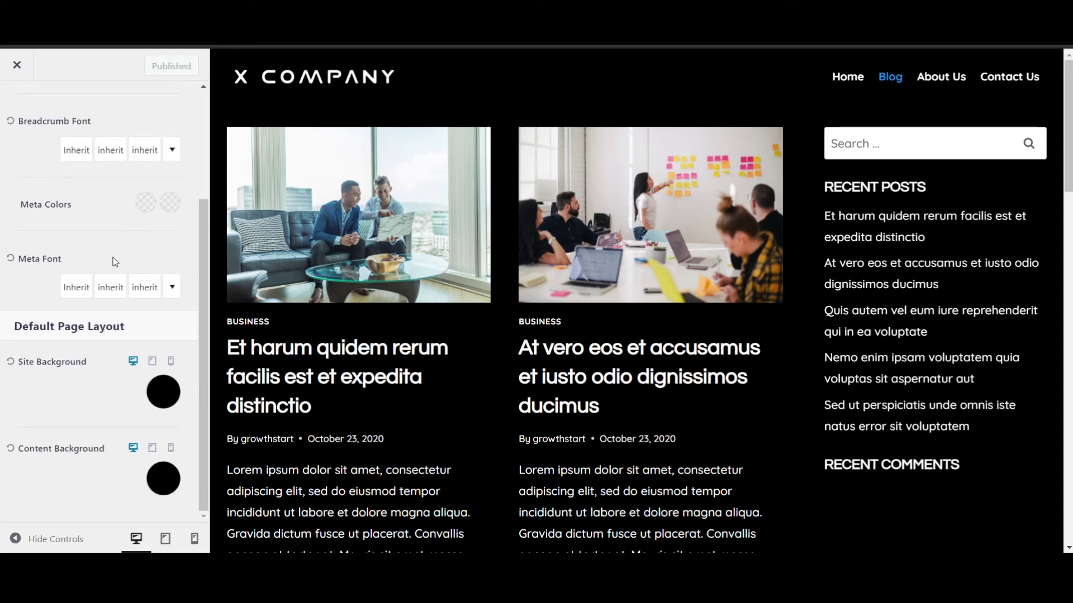
scroll(114, 261, "up", 3)
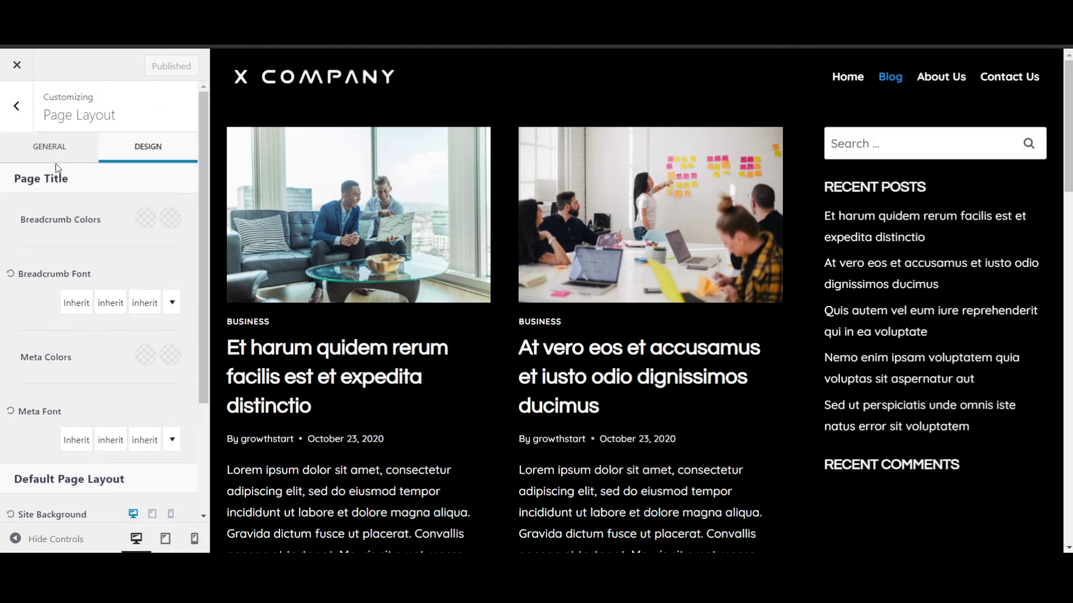
left_click(13, 105)
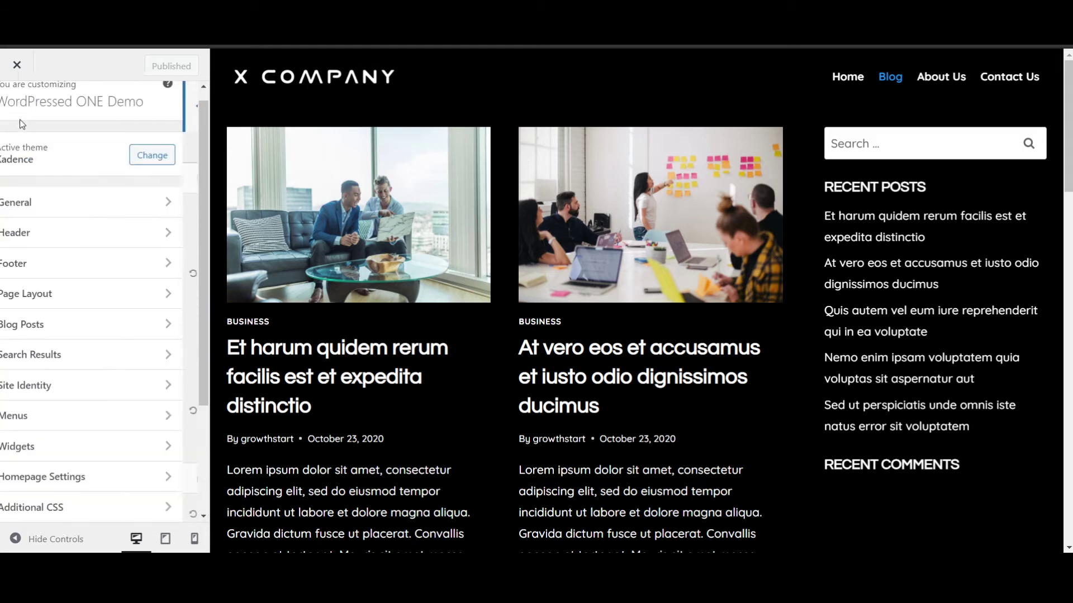
- Check the Performance options in the General section and return to the main list of customizer sections
left_click(88, 215)
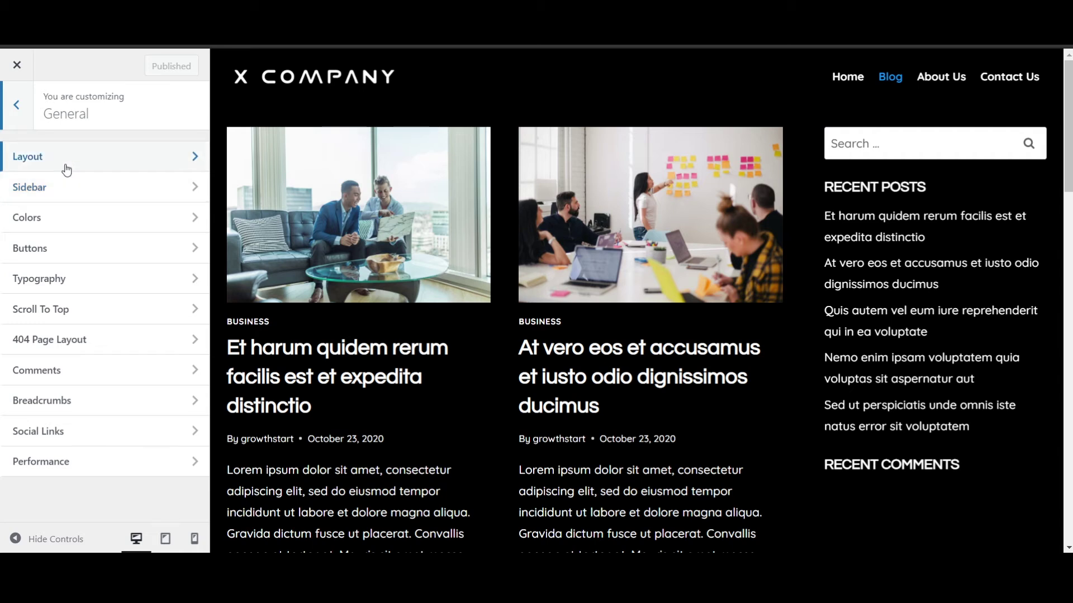
left_click(128, 472)
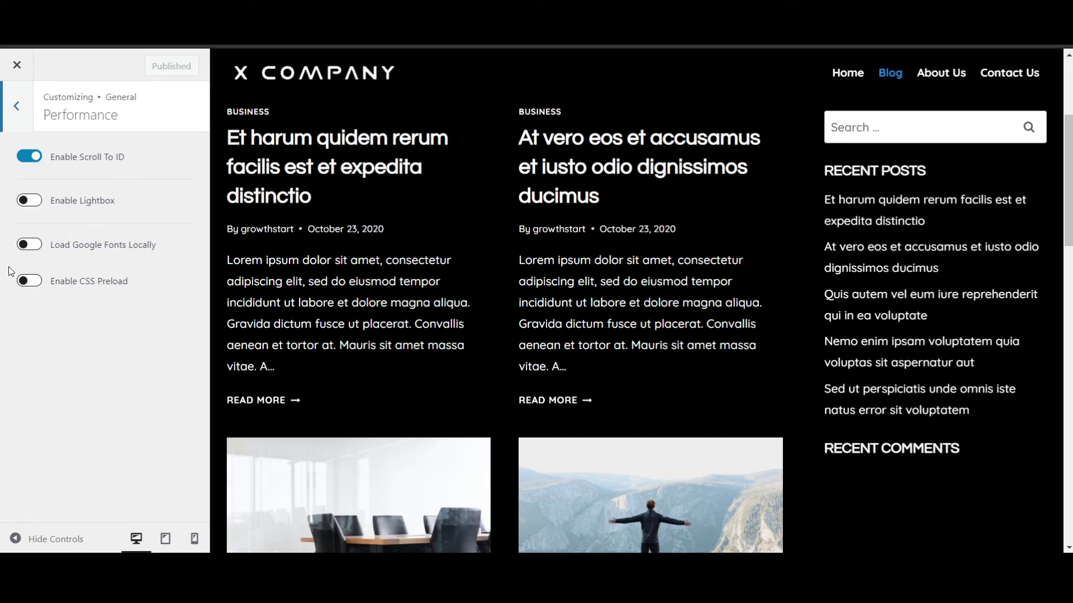
left_click(17, 107)
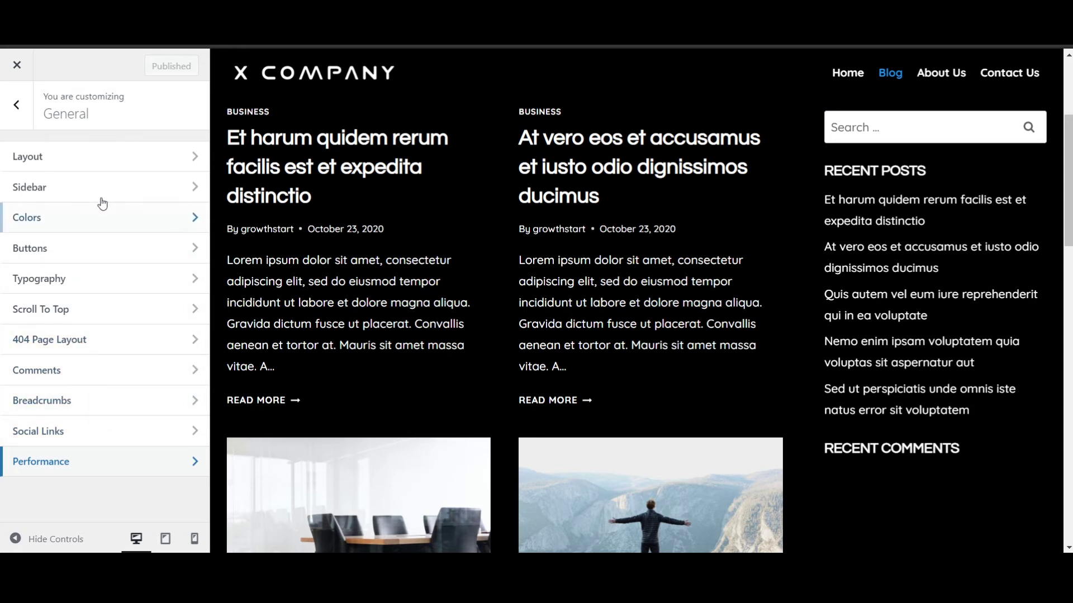
left_click(21, 103)
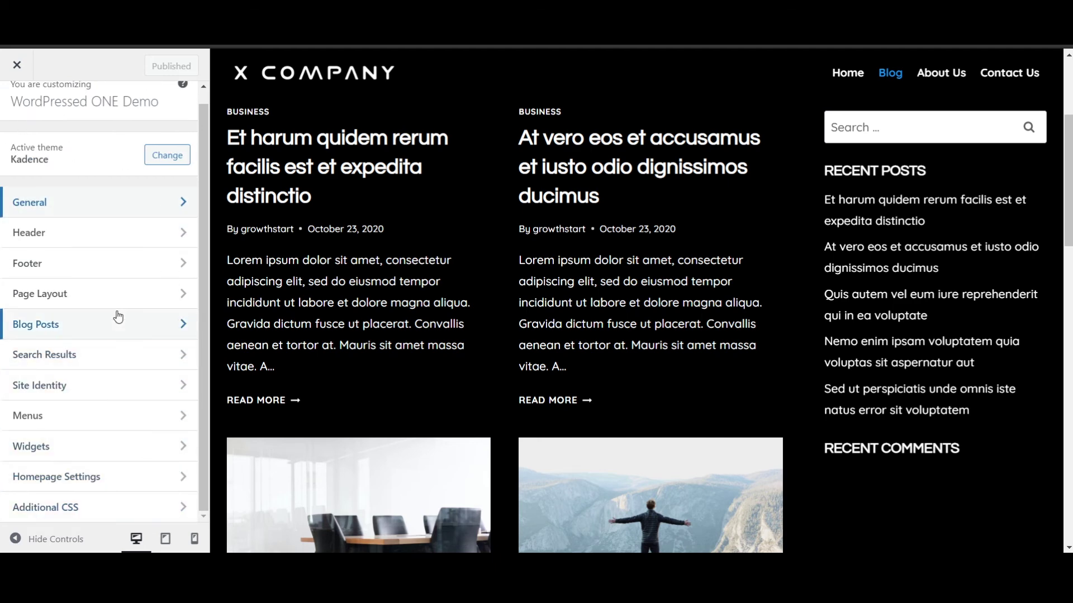
scroll(116, 263, "up", 1)
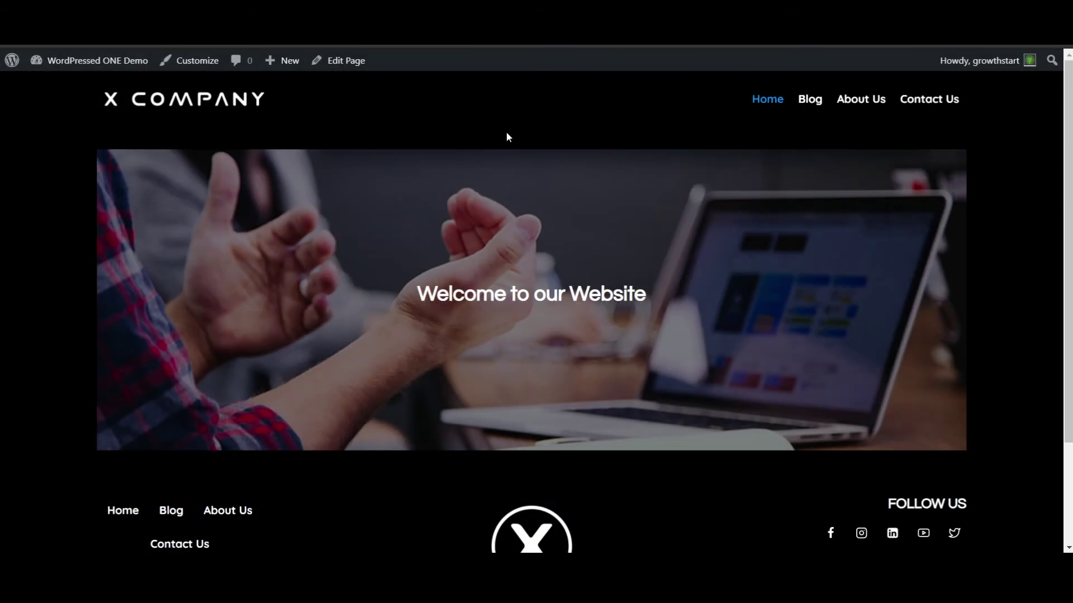